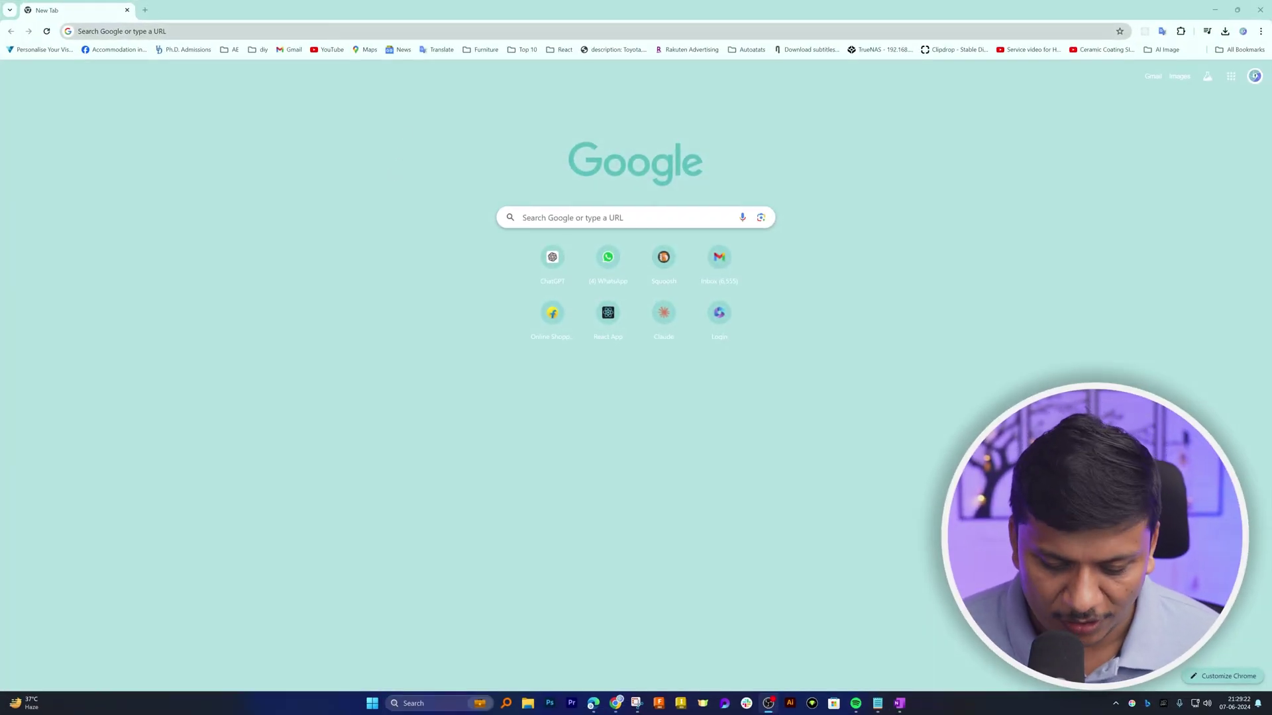
# Step: Search Google for 'notebooklm google' and open the Google NotebookLM result
pyautogui.hotkey('ctrl', 'l')
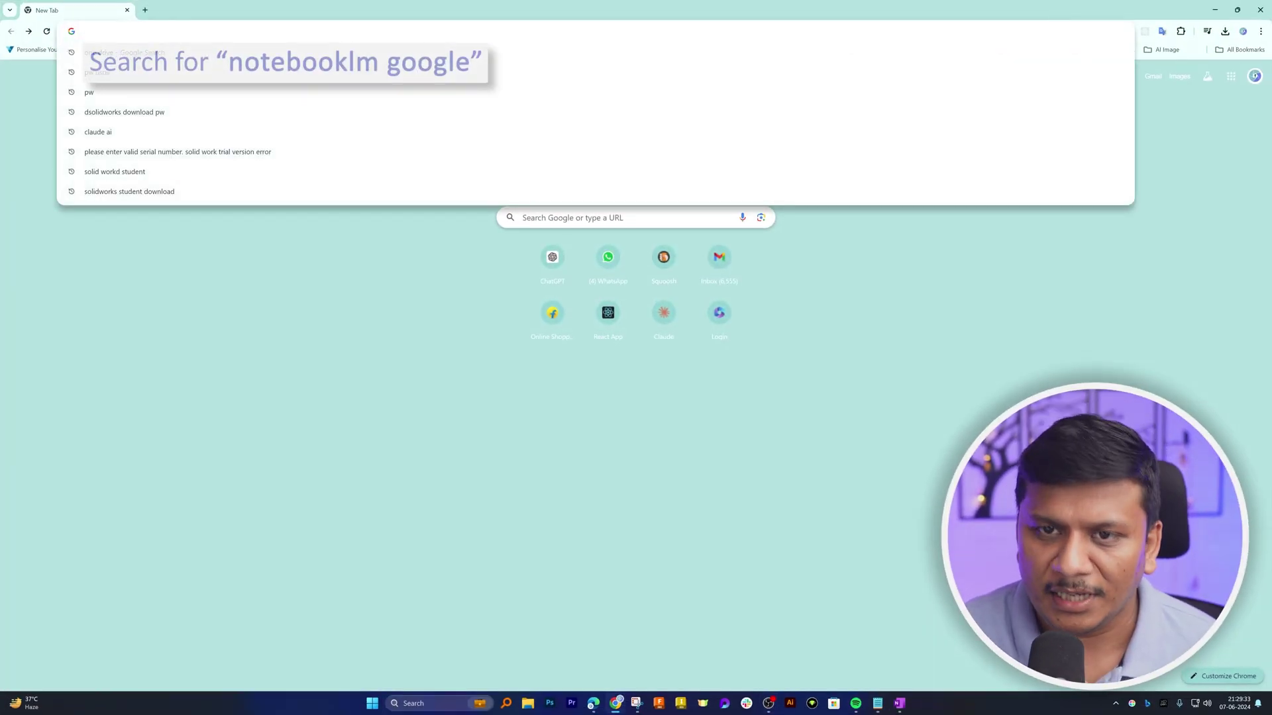
pyautogui.write('no')
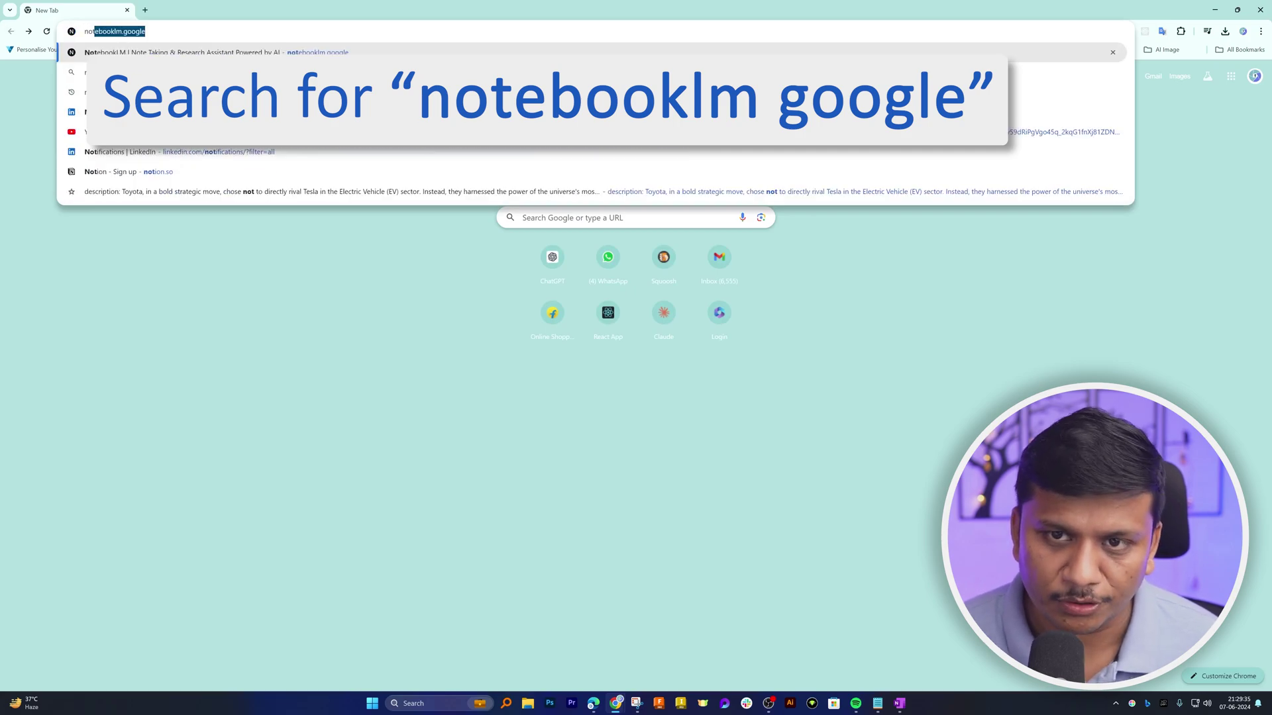
pyautogui.write('t')
pyautogui.click(94, 32)
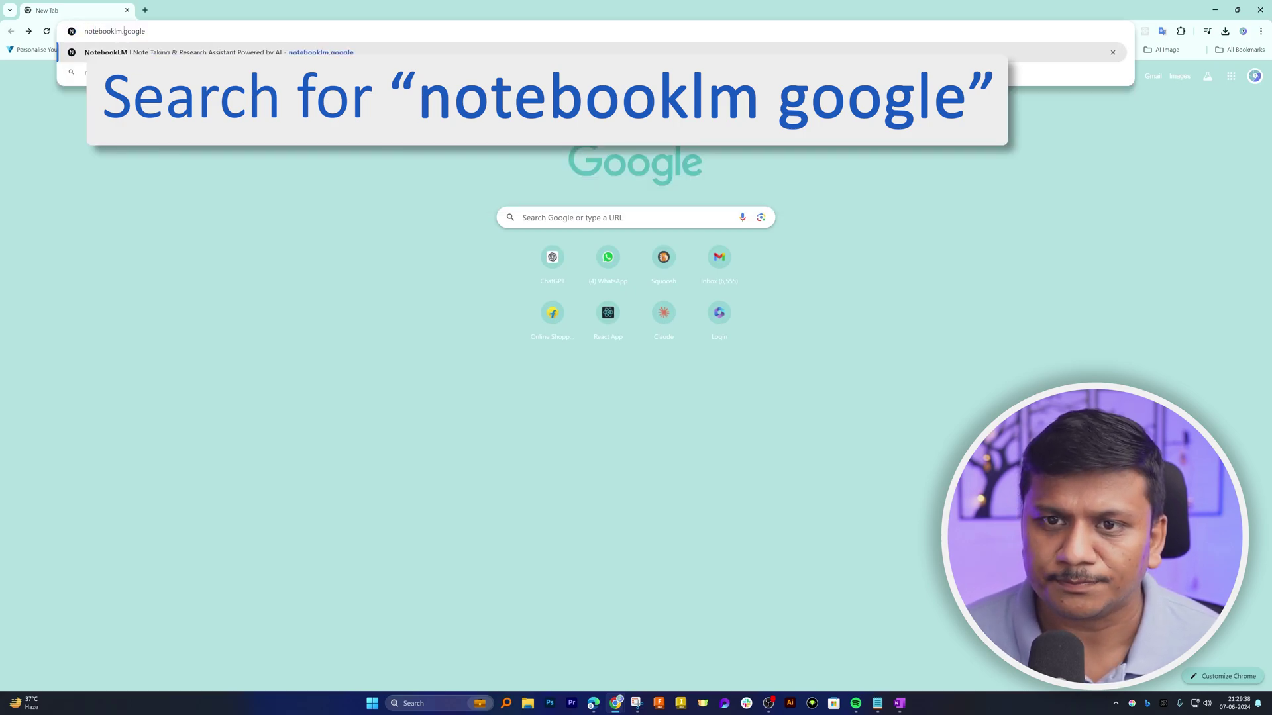
pyautogui.press('Down')
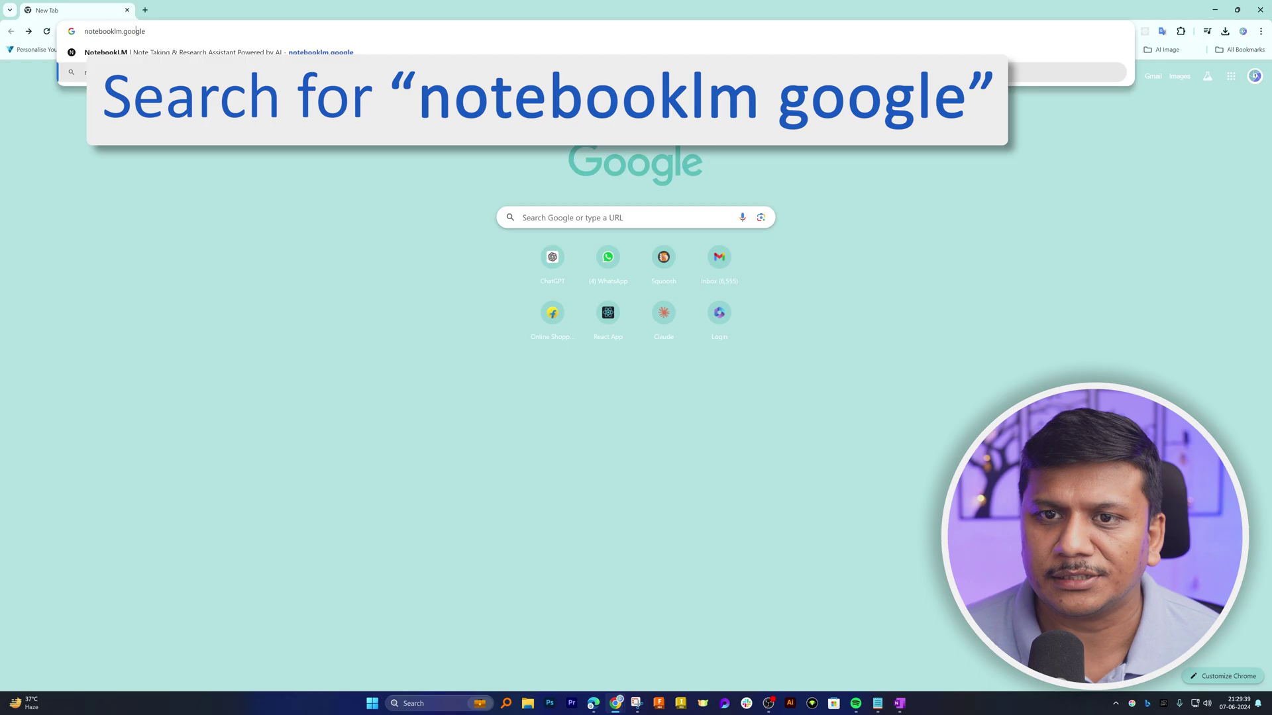
pyautogui.press('Return')
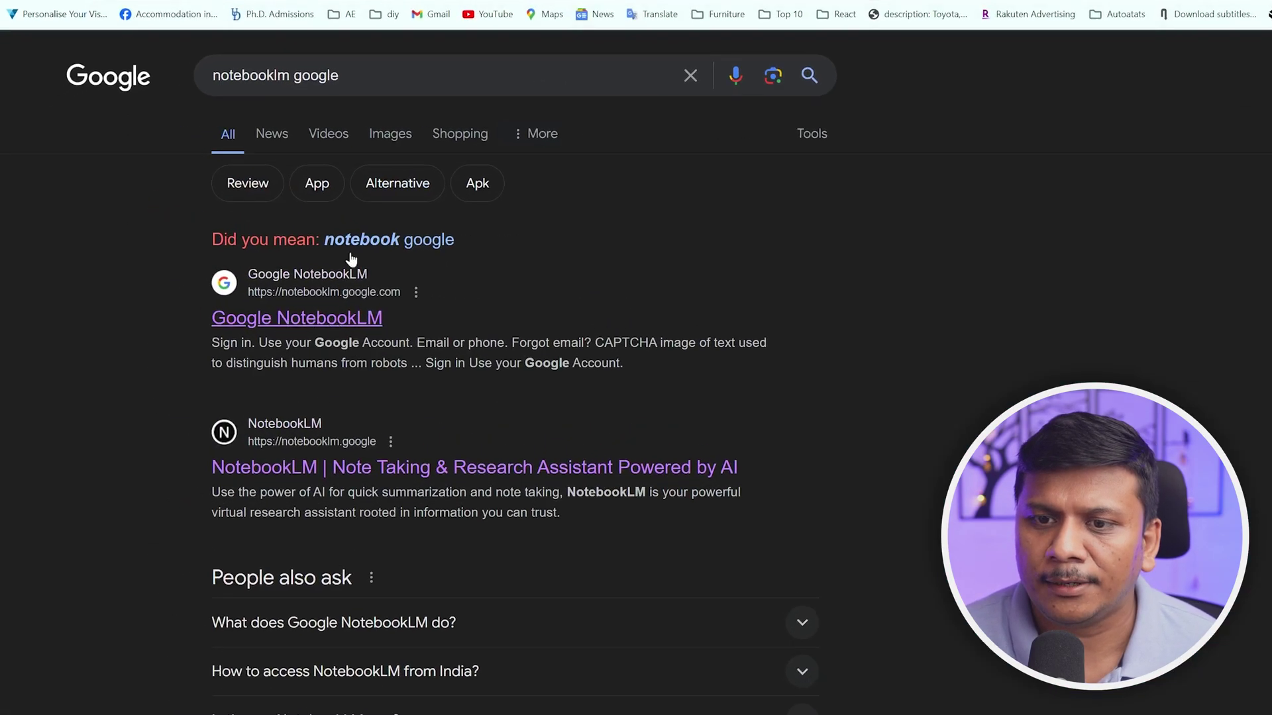
pyautogui.click(335, 316)
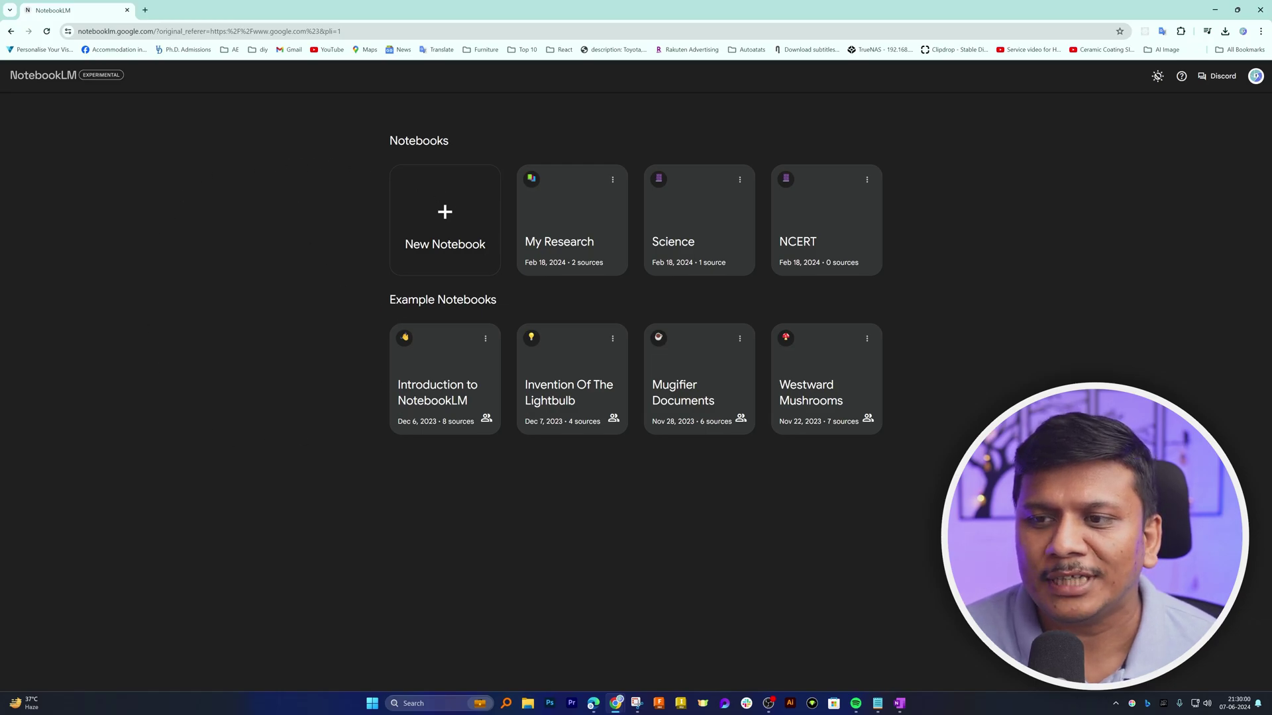
pyautogui.click(1261, 31)
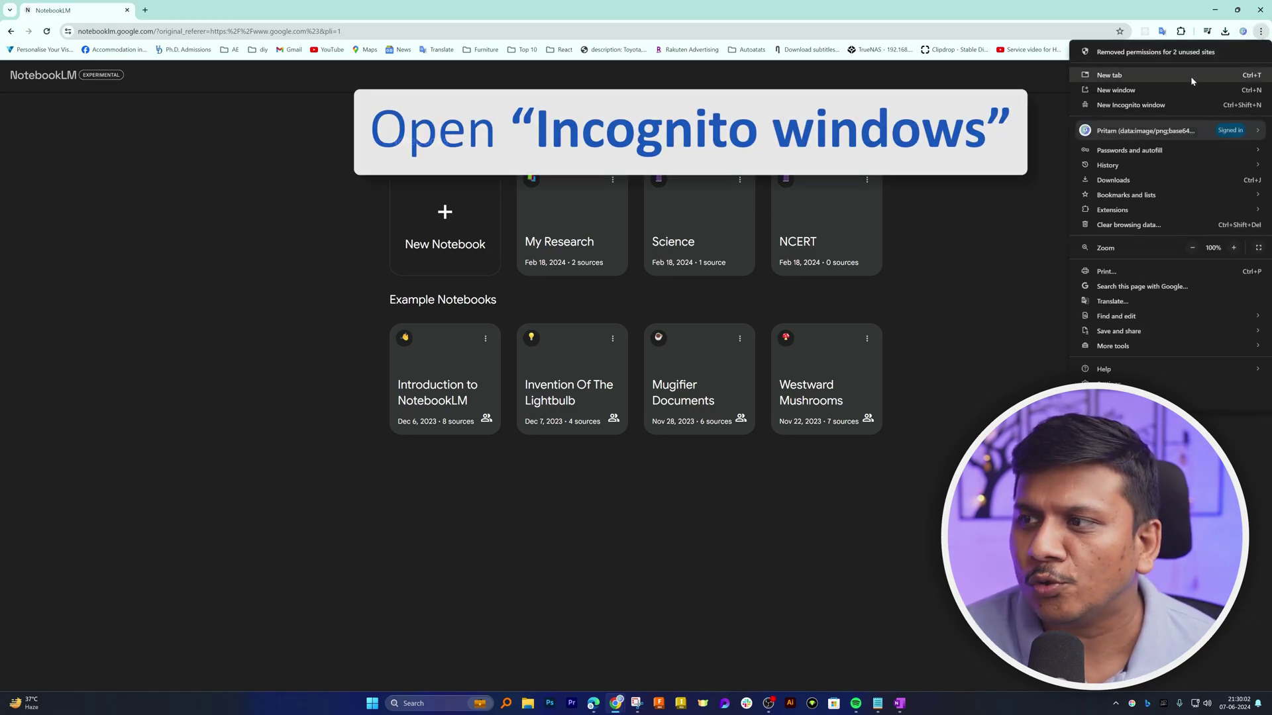
pyautogui.click(1173, 104)
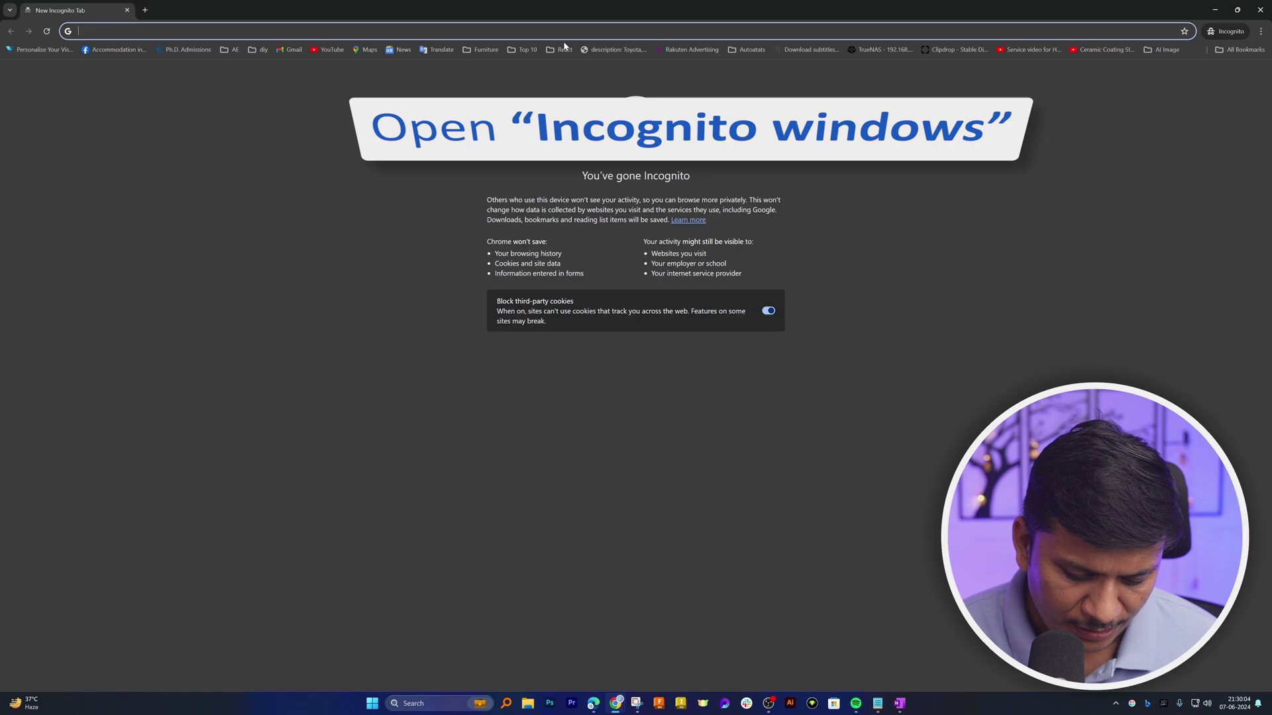
pyautogui.write('note')
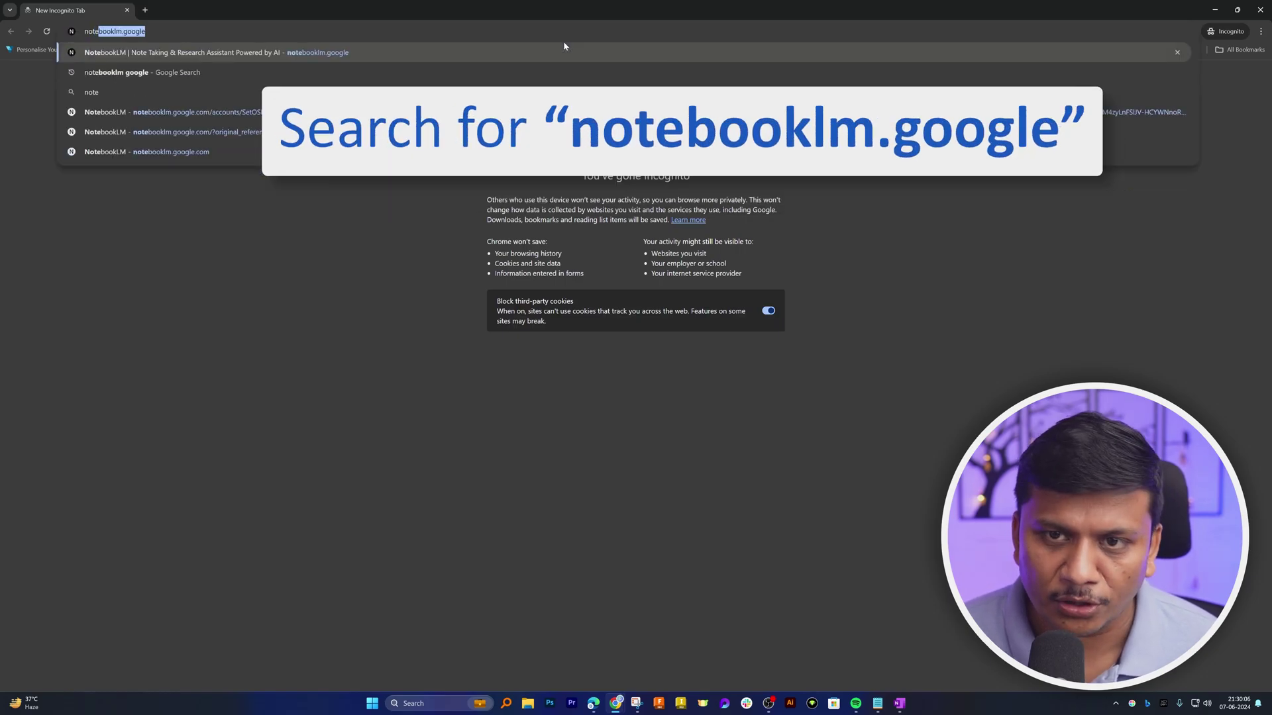
pyautogui.press('Return')
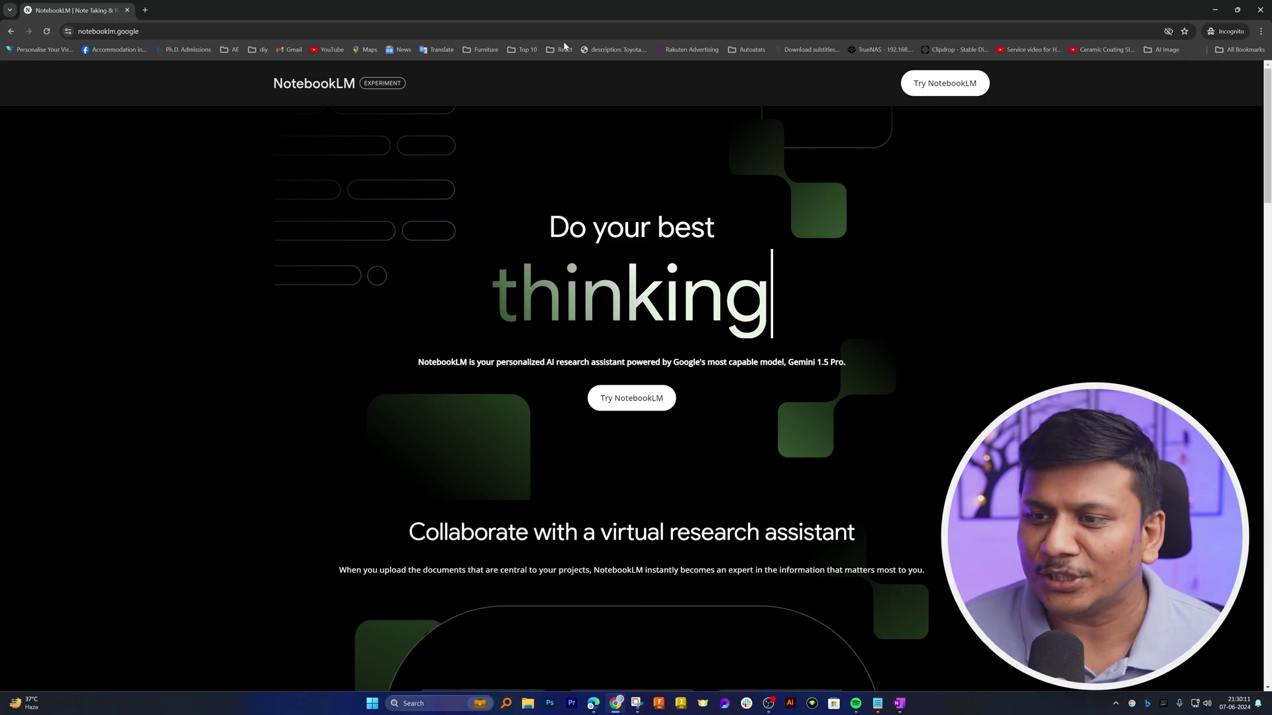
pyautogui.scroll(-2, 636, 398)
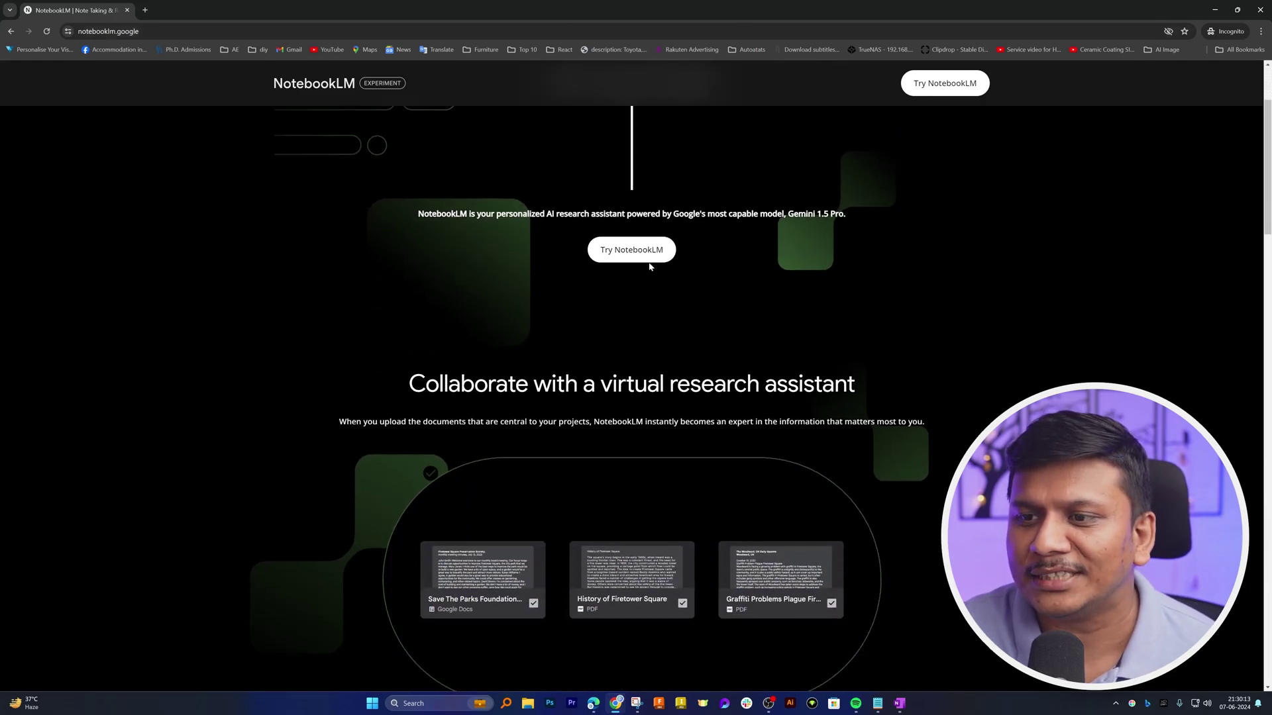
pyautogui.scroll(2, 636, 398)
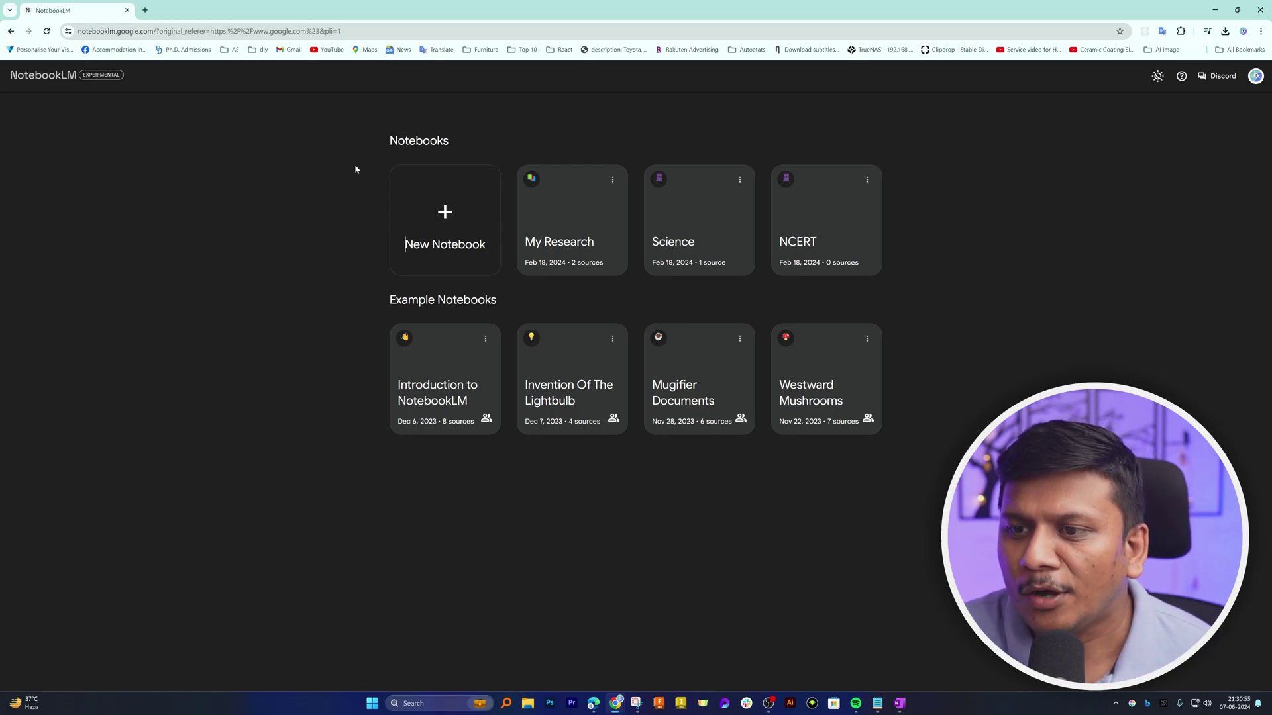
# Step: Create a new Untitled notebook, show its add-source options, and open a blank Chrome tab
pyautogui.click(457, 208)
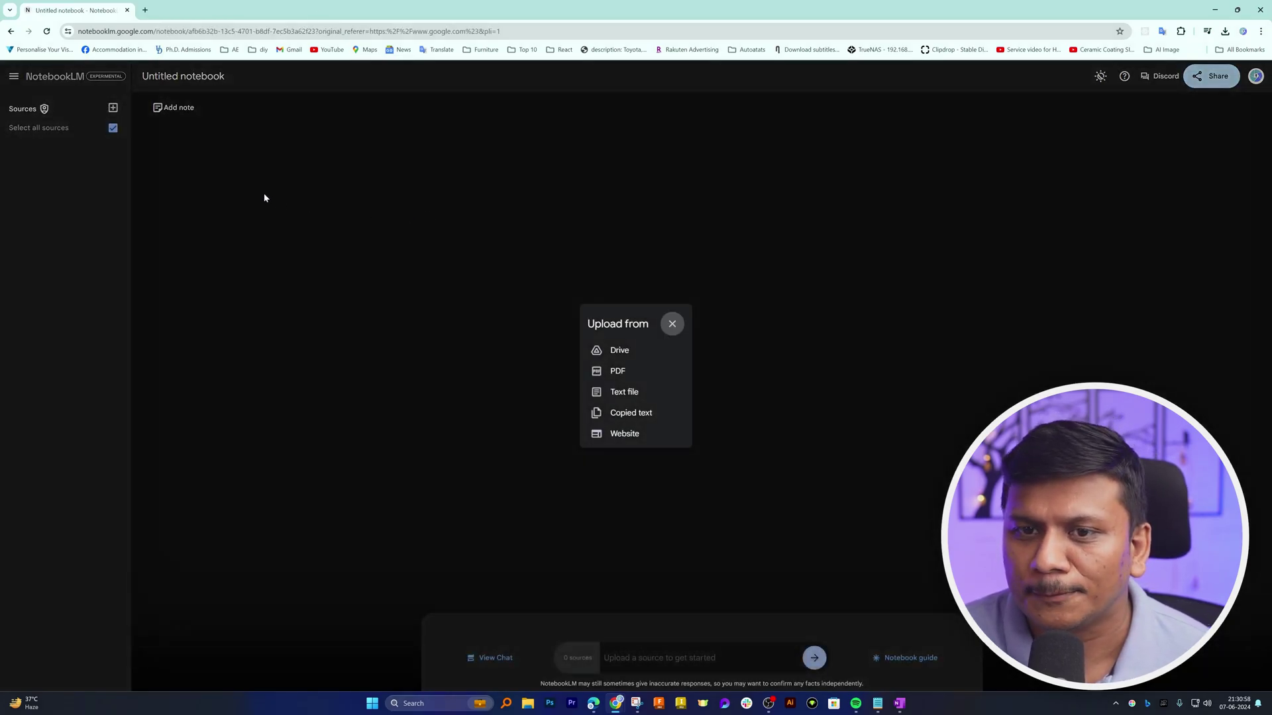
pyautogui.click(263, 193)
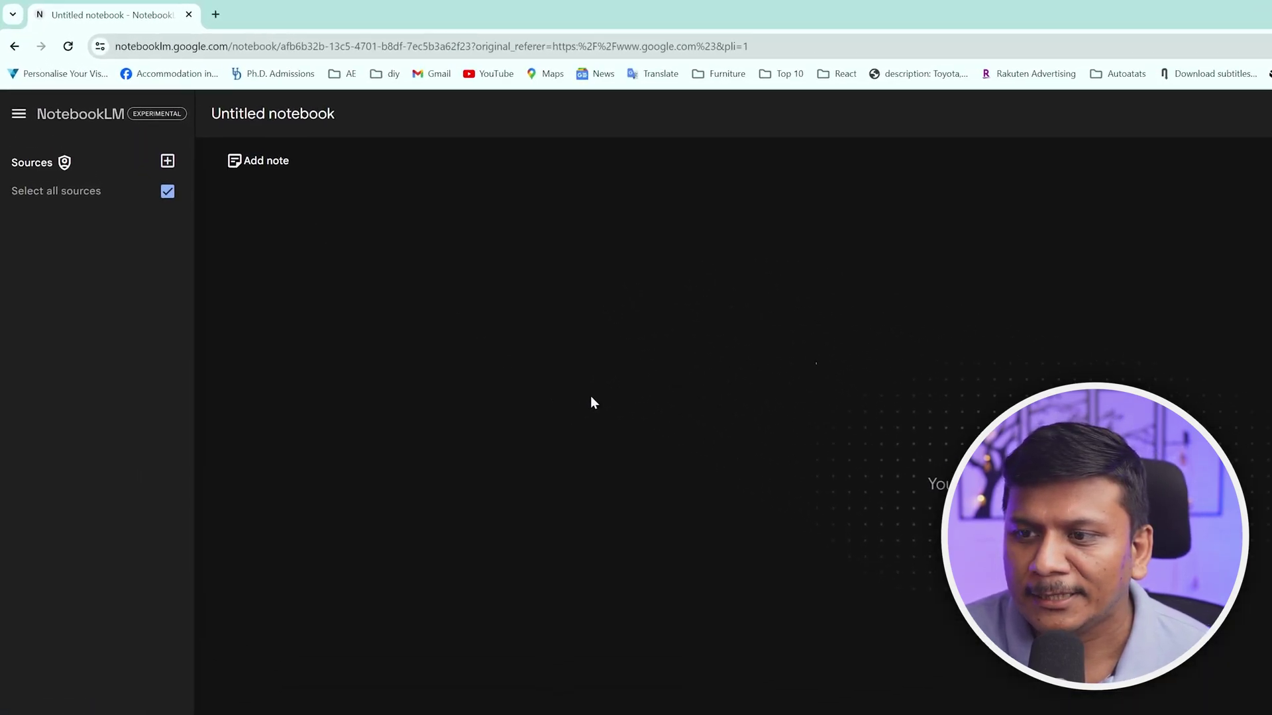
pyautogui.click(167, 161)
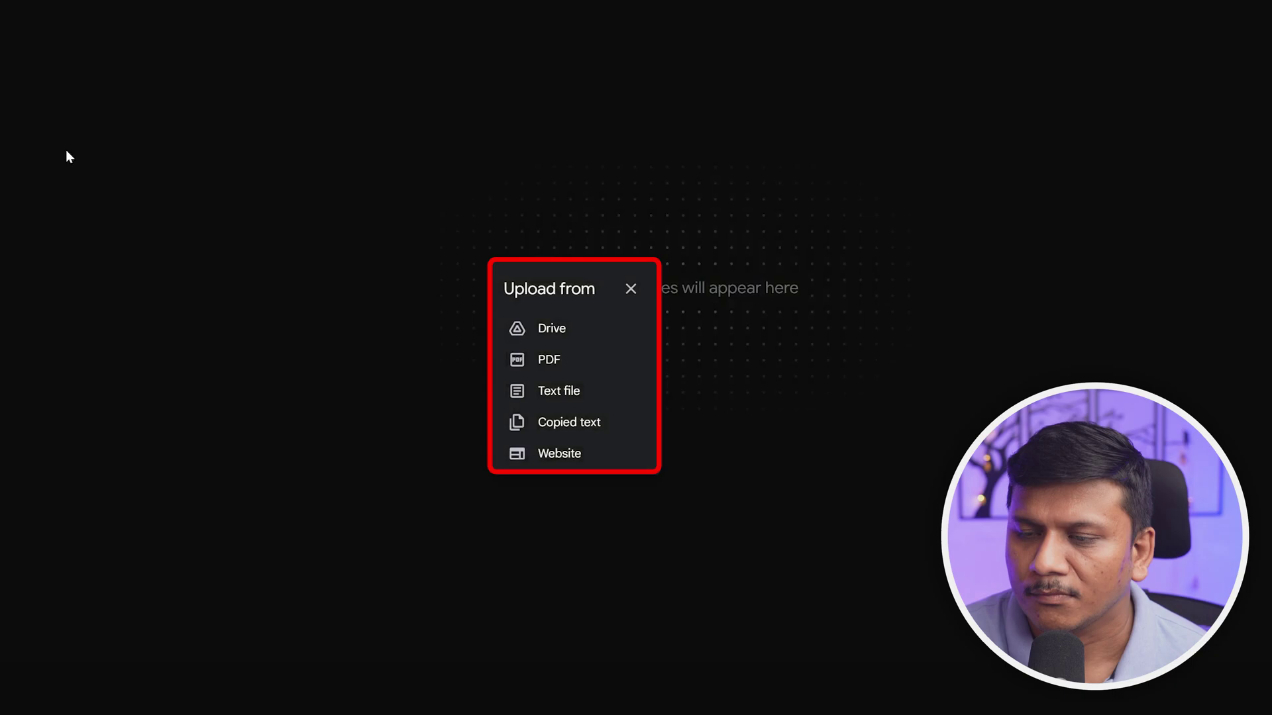
pyautogui.hotkey('ctrl', 't')
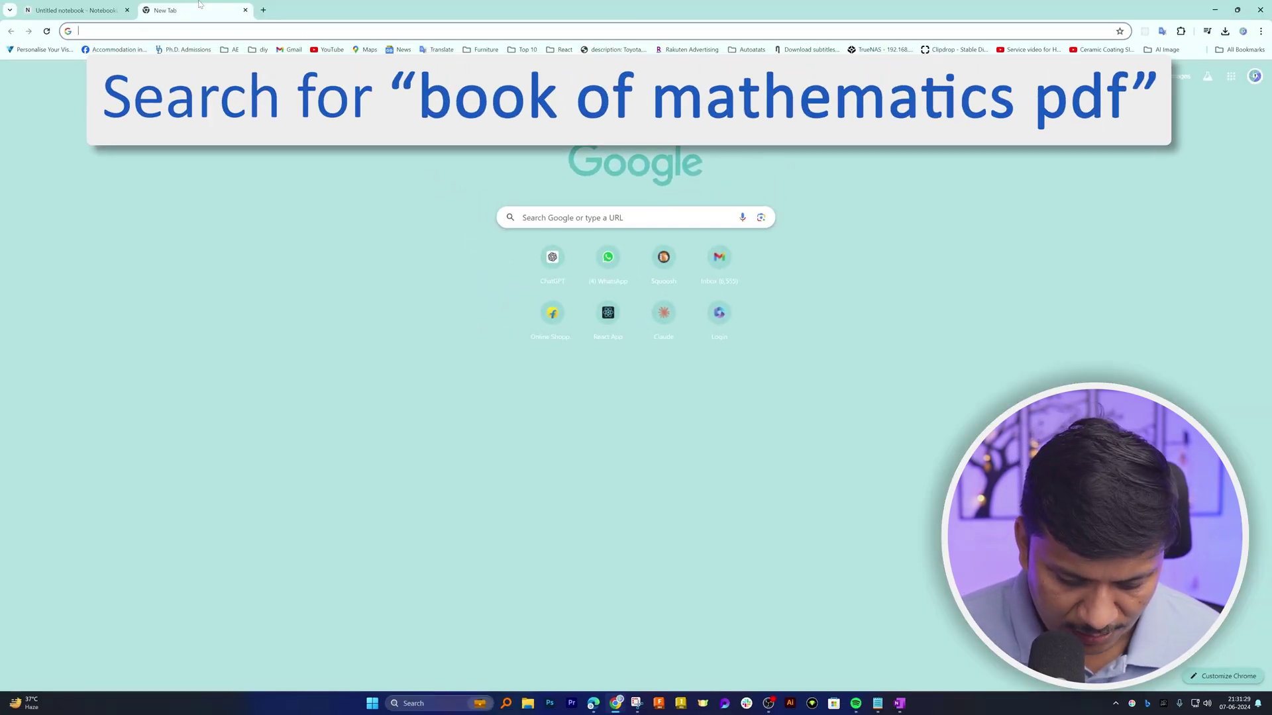
# Step: Search 'book of mathematics pdf' and open the BASIC MATHEMATICS textbook's Foreword
pyautogui.write('book ')
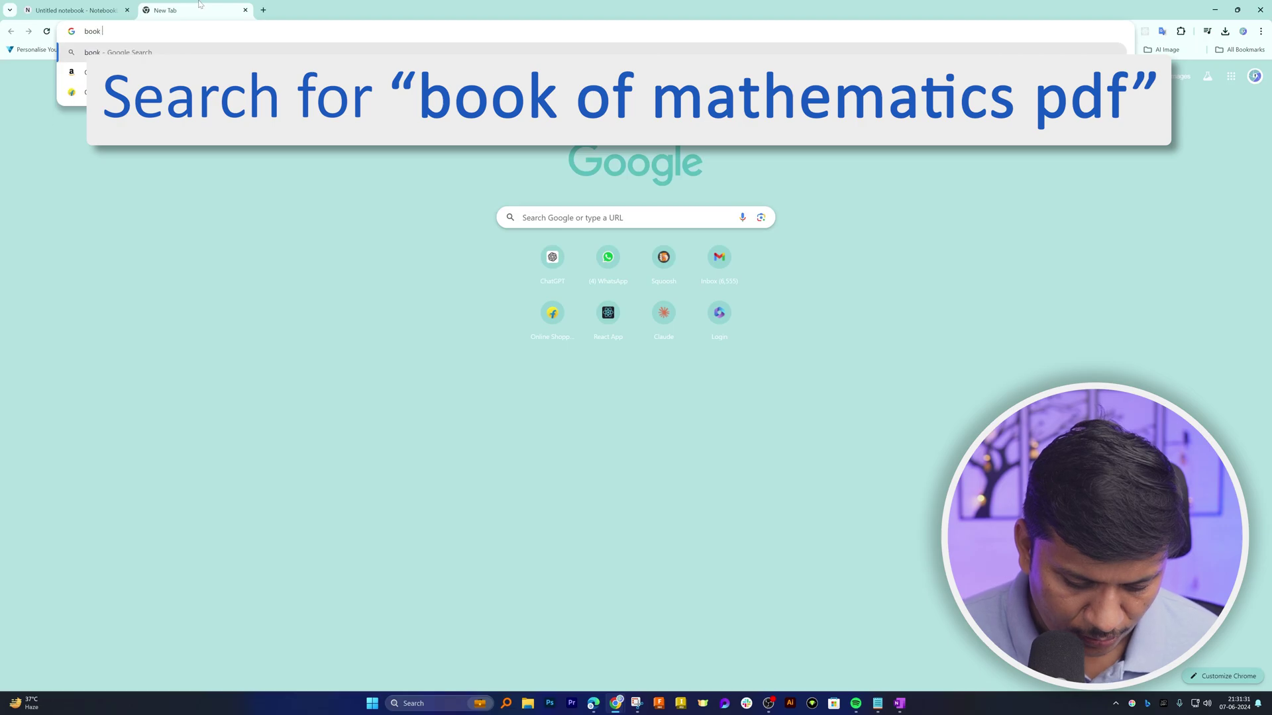
pyautogui.write('of ma')
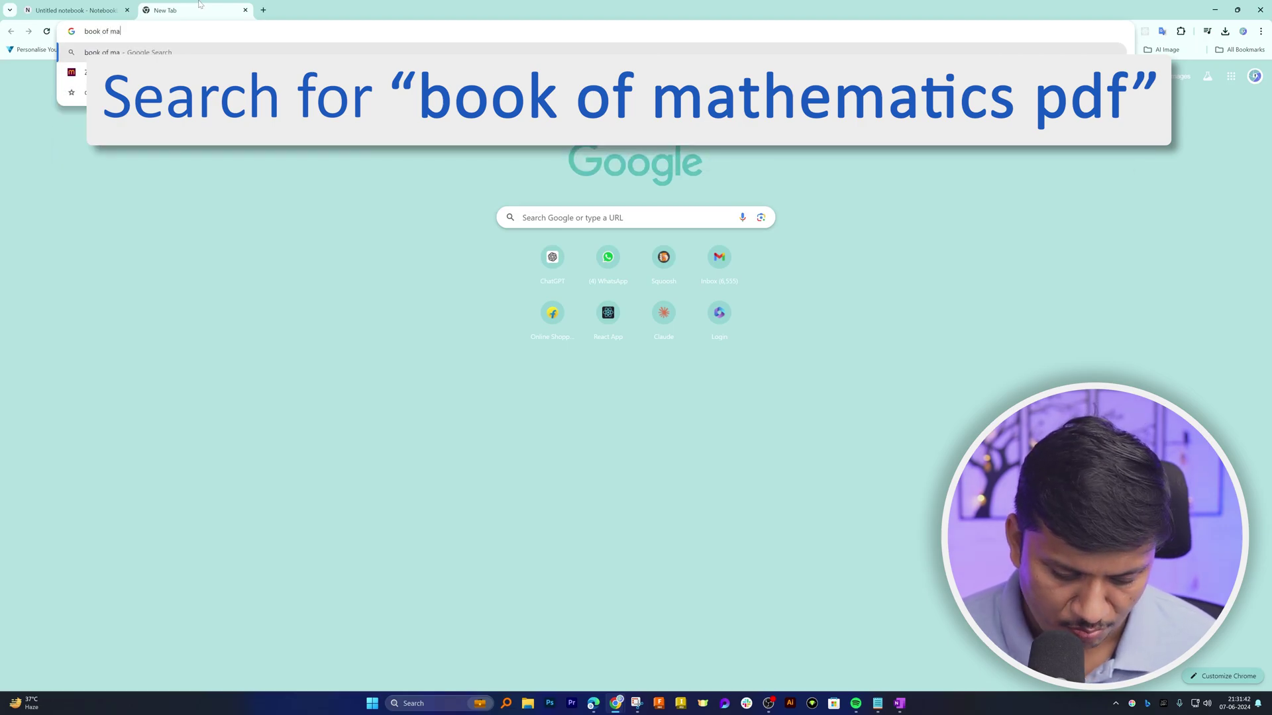
pyautogui.write('thematics pdf')
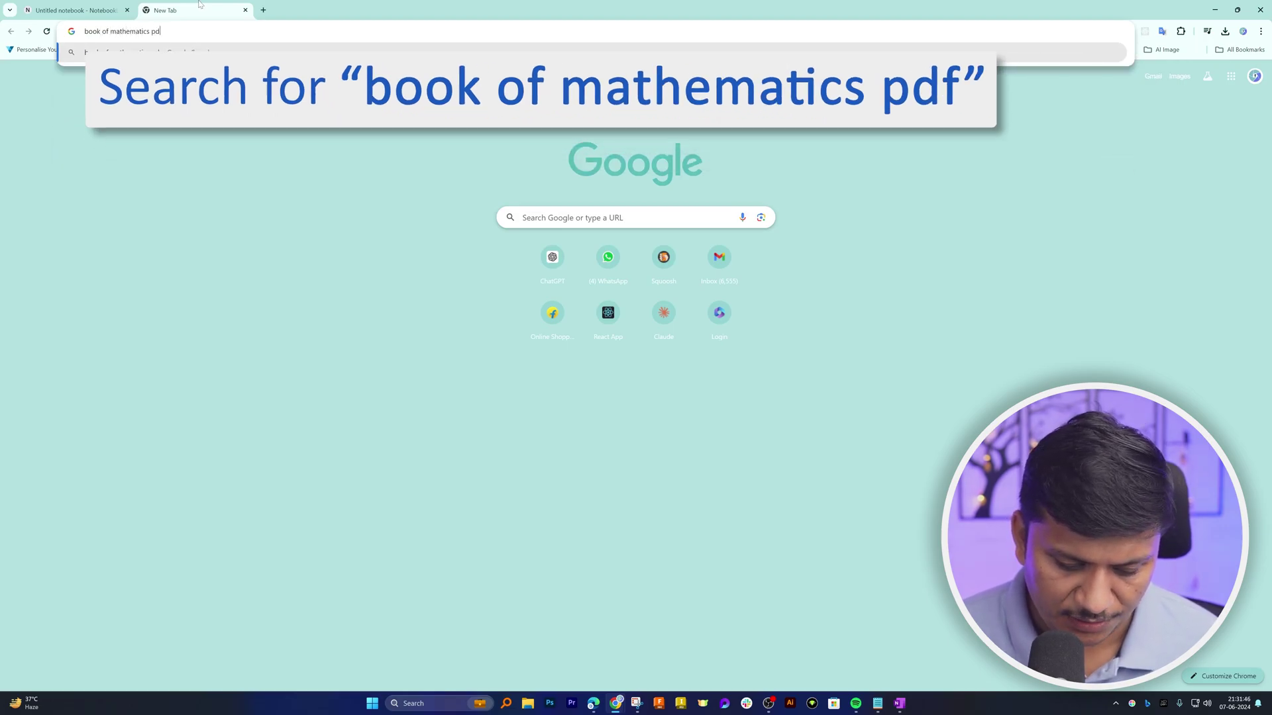
pyautogui.press('Return')
pyautogui.scroll(-1, 359, 359)
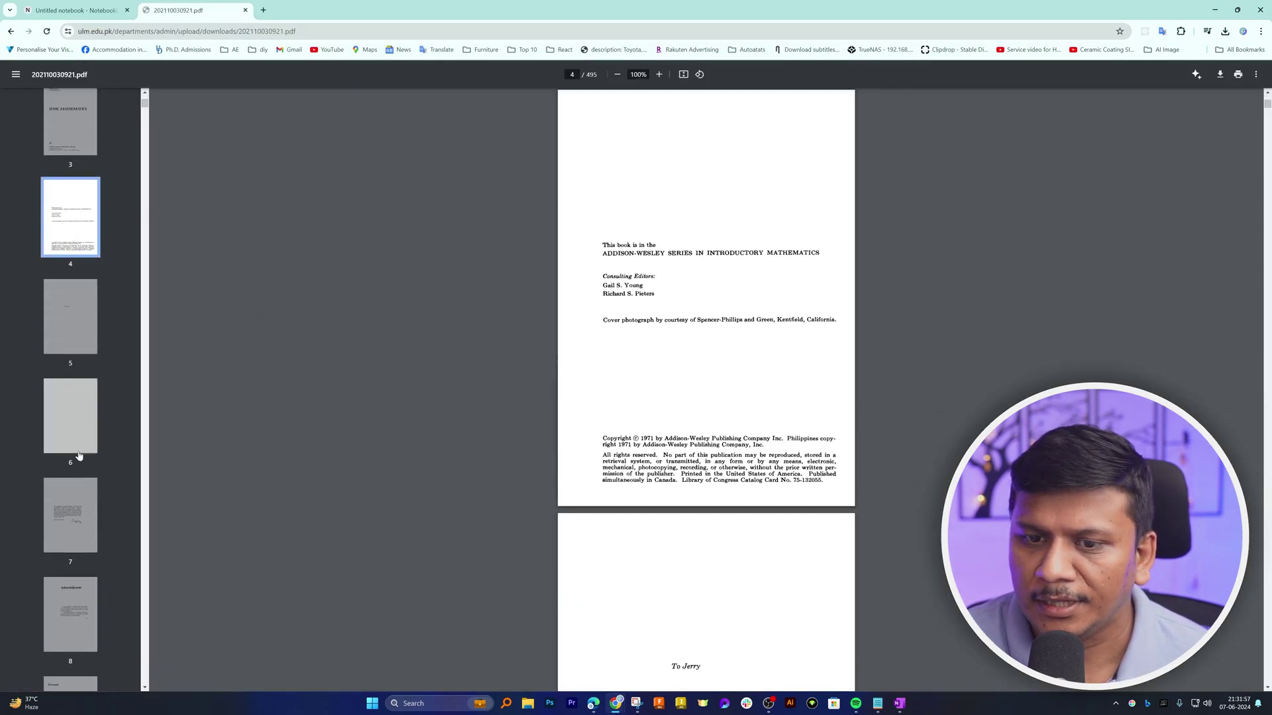
pyautogui.click(73, 378)
pyautogui.scroll(-1, 82, 569)
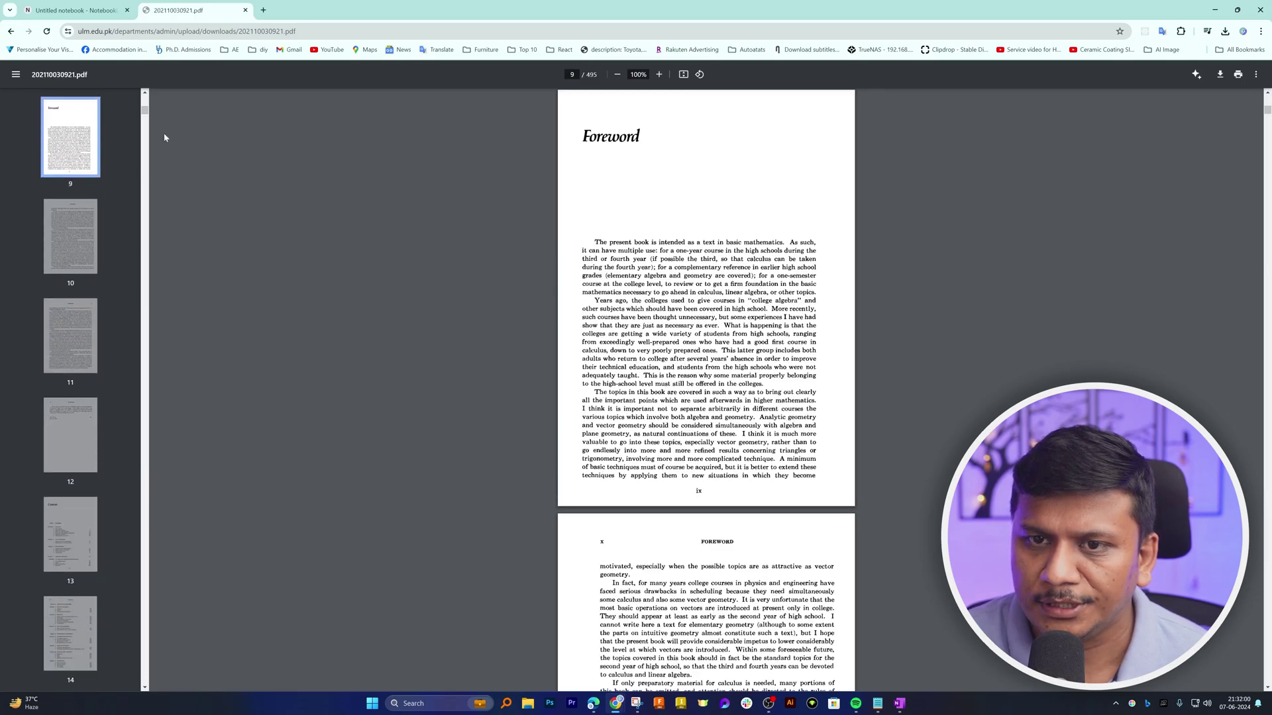
# Step: Browse to the textbook's Contents page and download the PDF to the Desktop
pyautogui.click(70, 534)
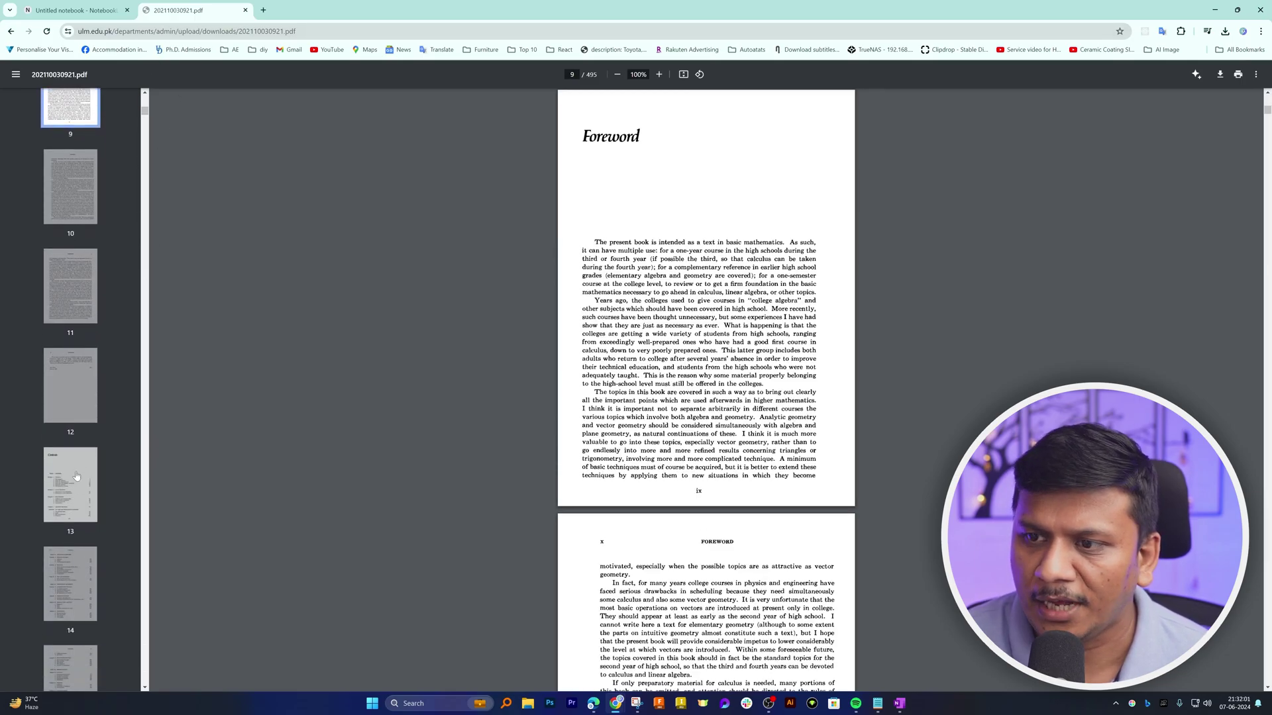
pyautogui.click(1216, 74)
pyautogui.click(74, 154)
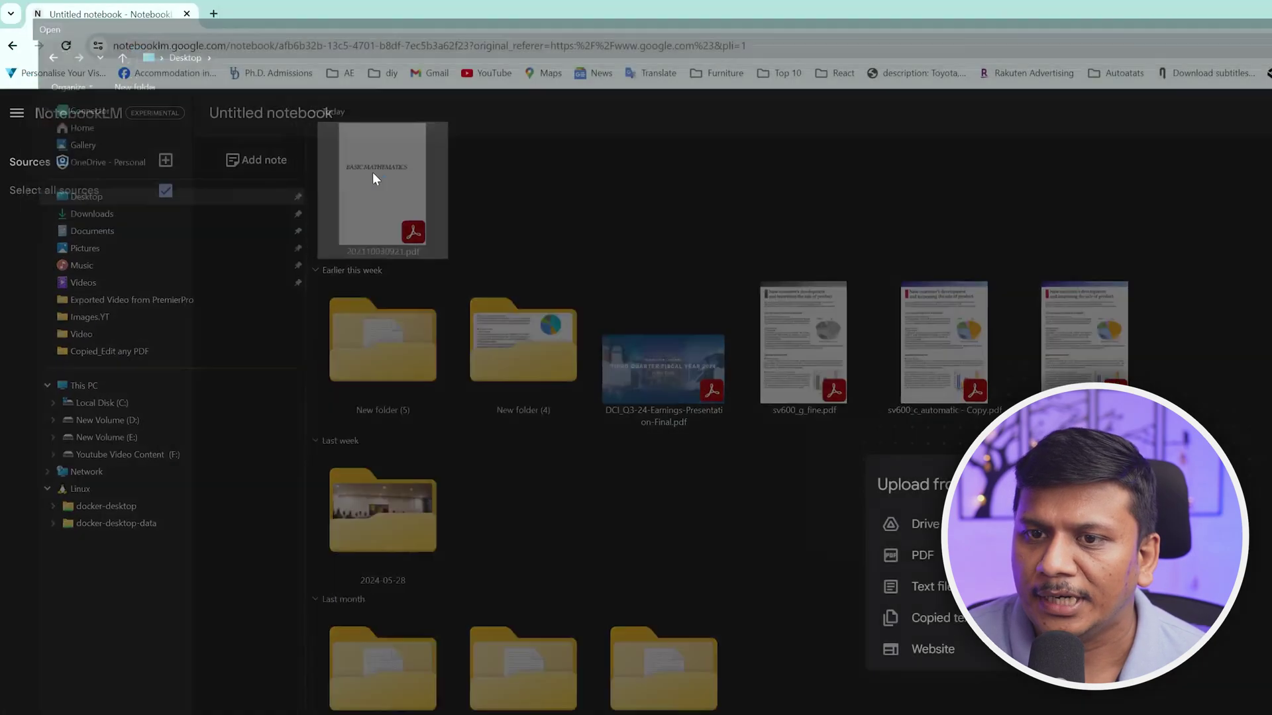
# Step: Upload 202110030921.pdf from the Desktop as the notebook's source
pyautogui.doubleClick(372, 173)
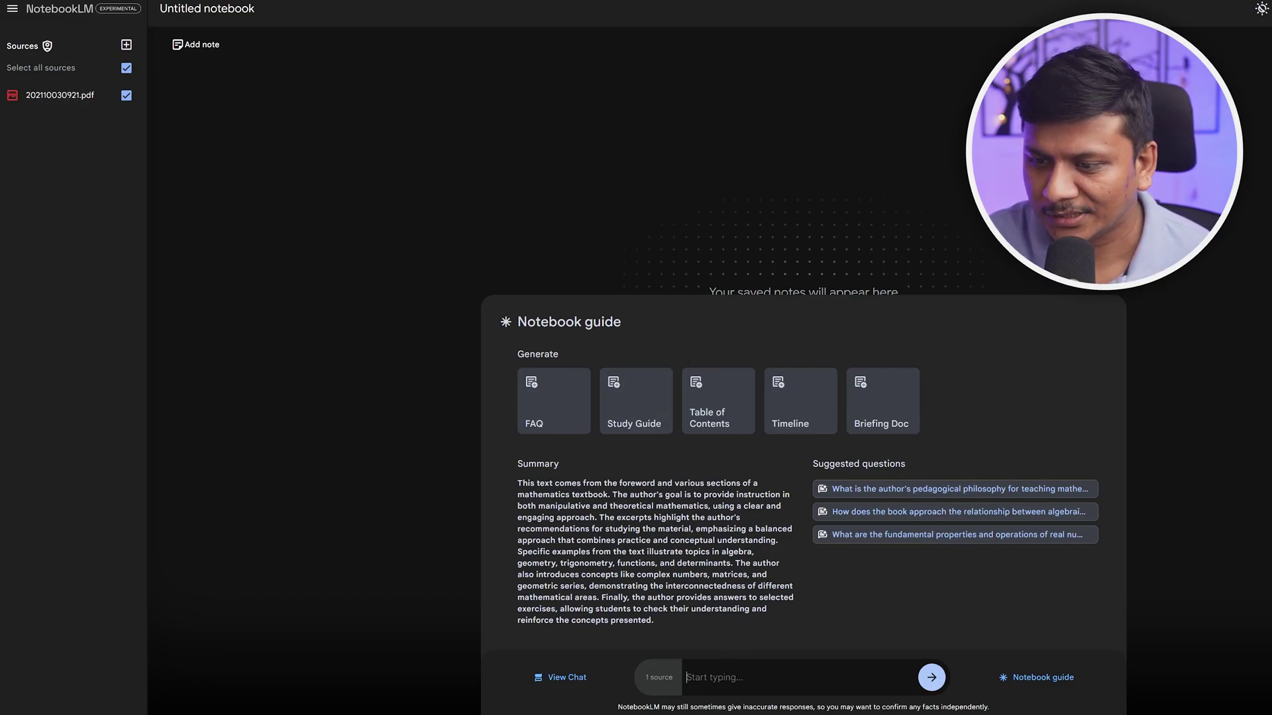
# Step: Ask 'what are integers?' in the NotebookLM chat
pyautogui.write('what are integer')
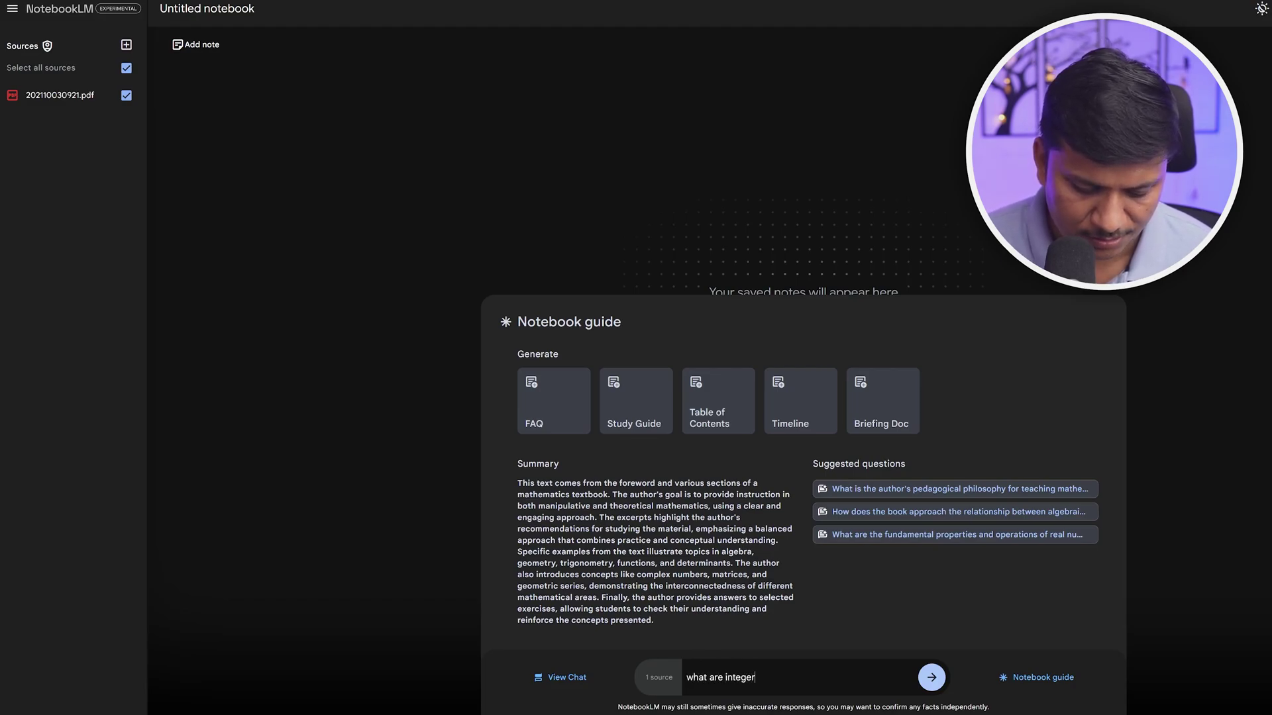
pyautogui.write('s?')
pyautogui.press('Return')
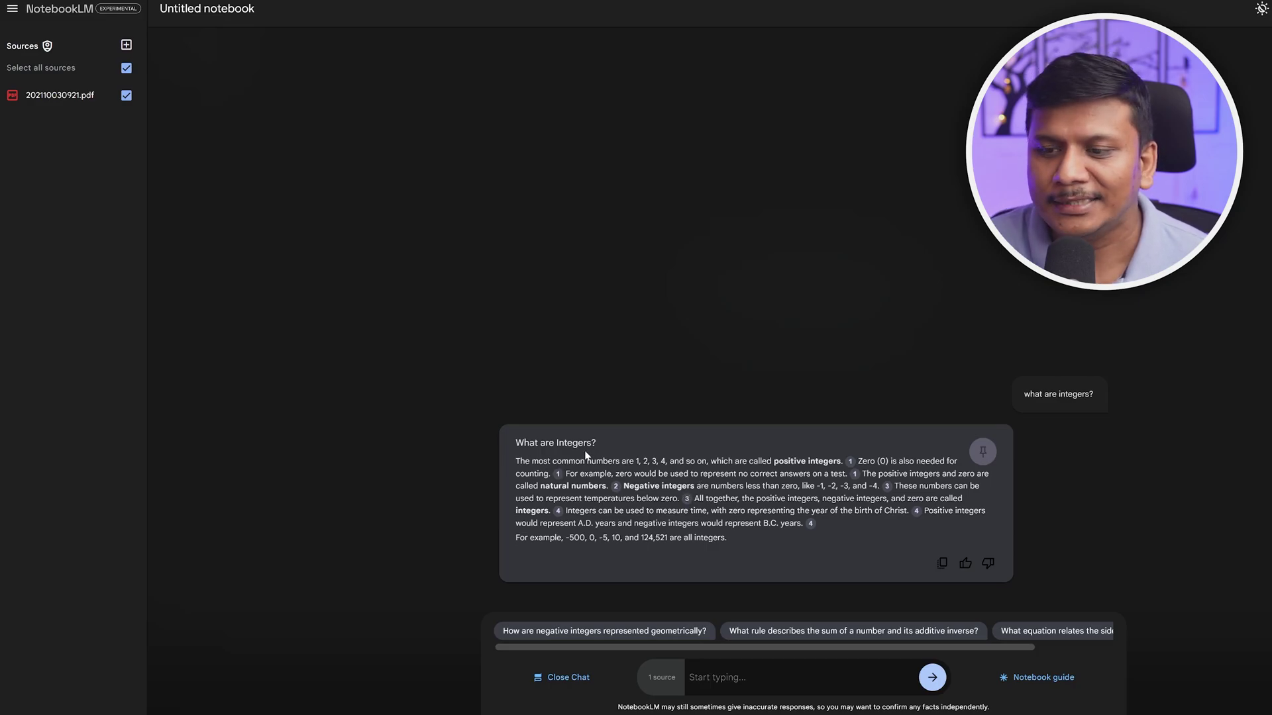
# Step: Open citation 1's textbook passage and select the text from 'THE INTEGERS' to 'stick:'
pyautogui.click(850, 462)
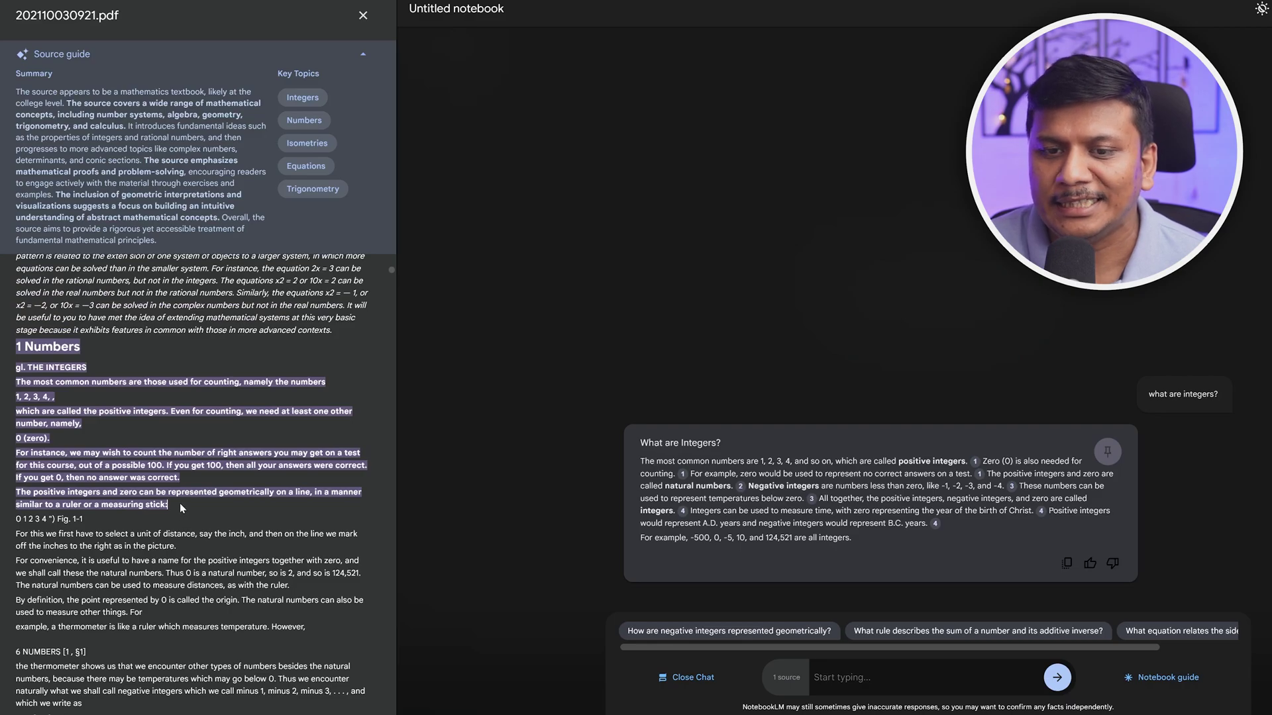
pyautogui.moveTo(181, 503); pyautogui.dragTo(27, 368)
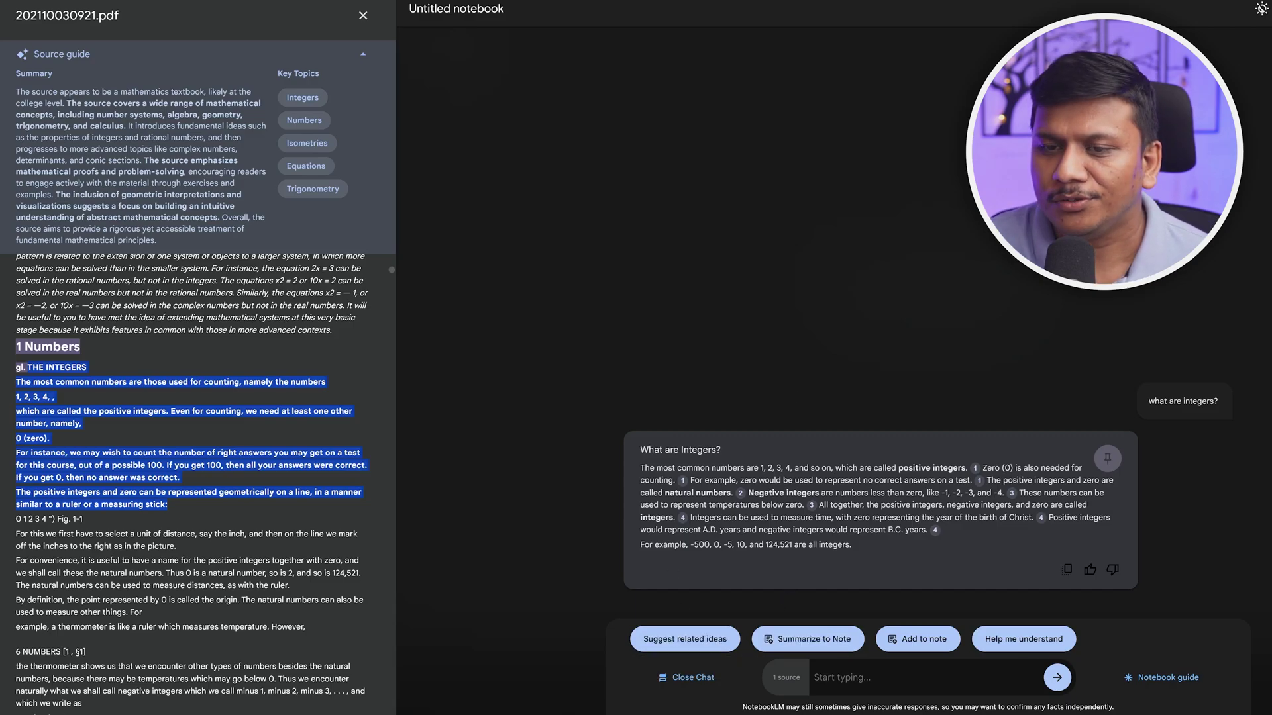
# Step: Ask the suggested question 'How are negative integers represented geometrically?' and view citation 2's passage
pyautogui.click(686, 682)
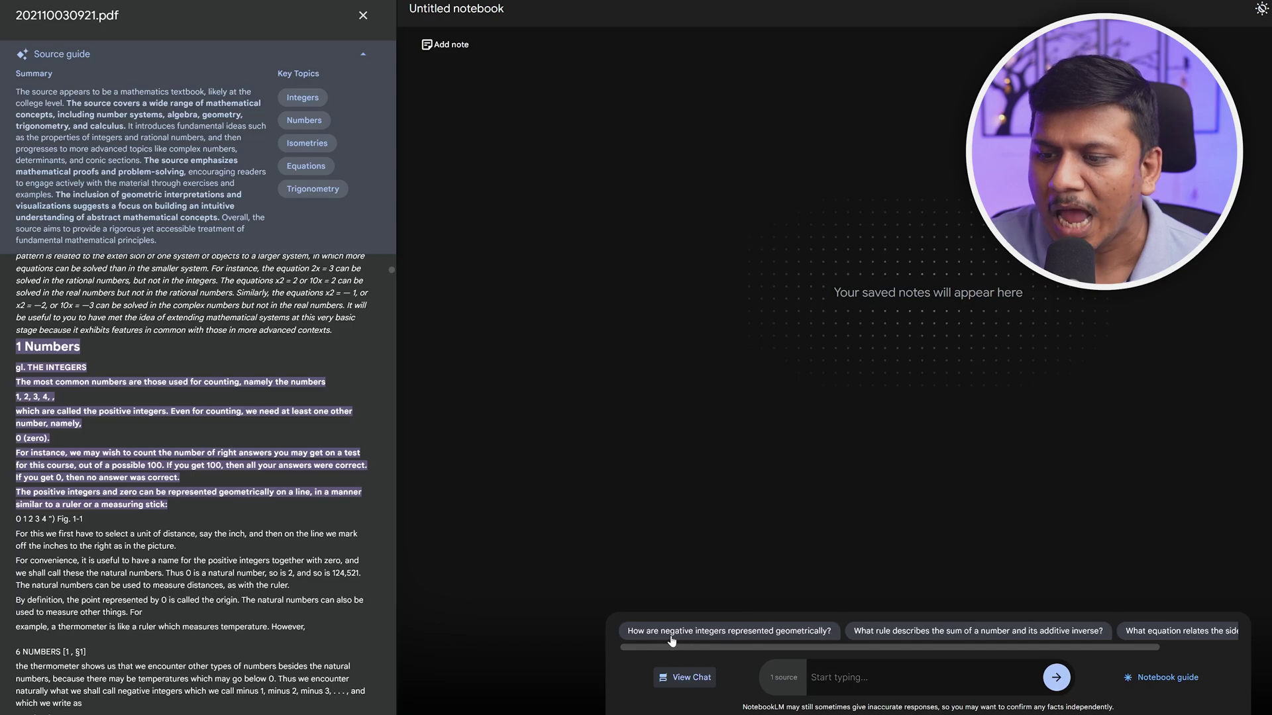
pyautogui.click(780, 633)
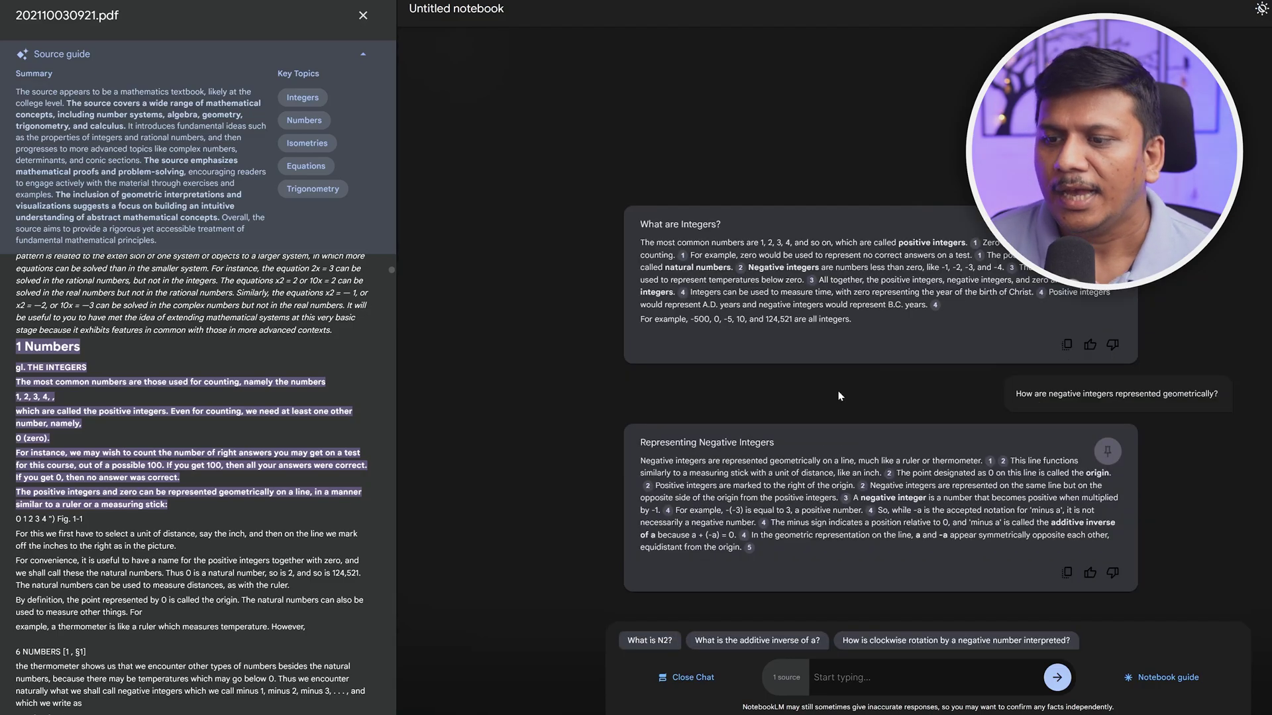
pyautogui.click(1003, 461)
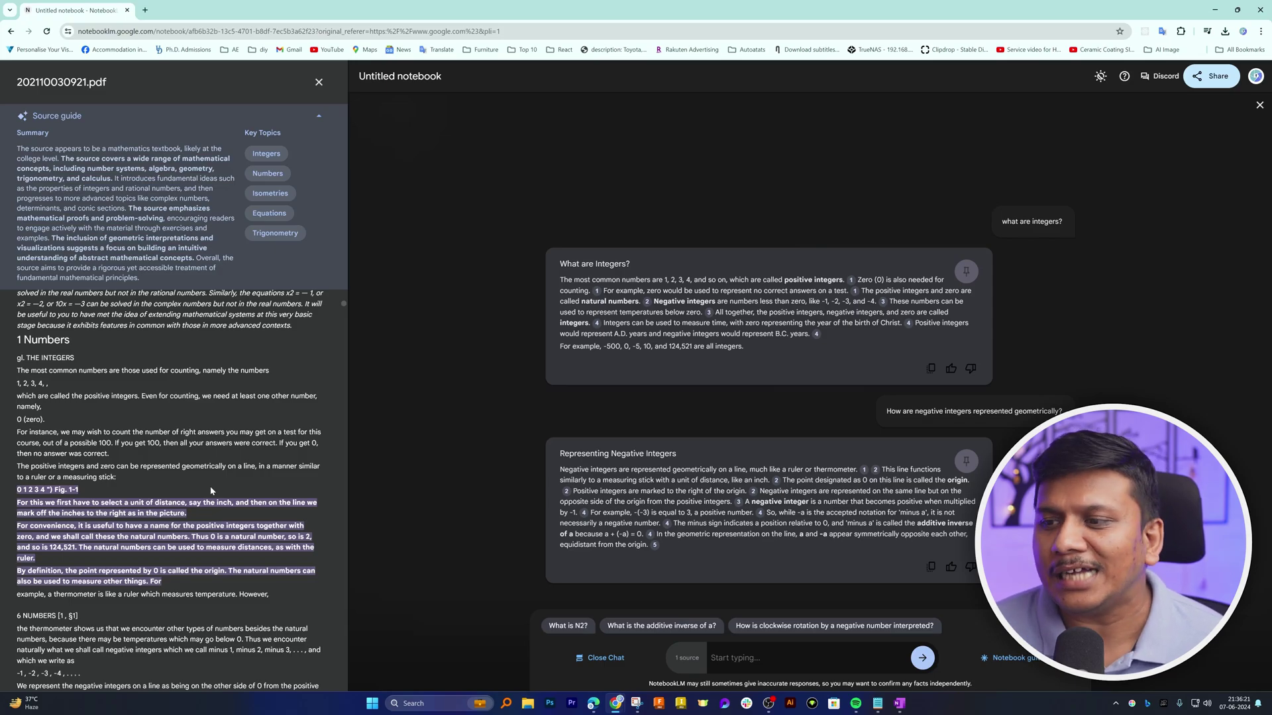
# Step: Pin the 'What are Integers?' answer, reopen the Untitled notebook, and expand the New Saved Note
pyautogui.click(966, 271)
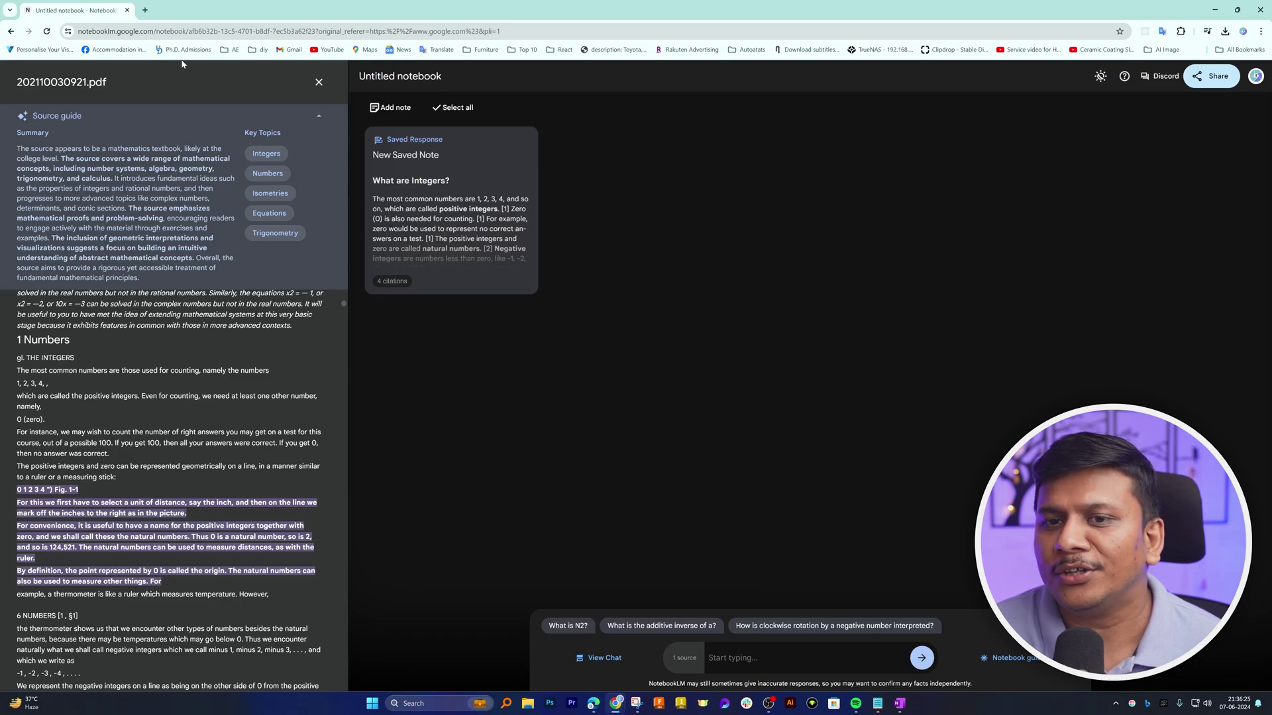
pyautogui.click(319, 82)
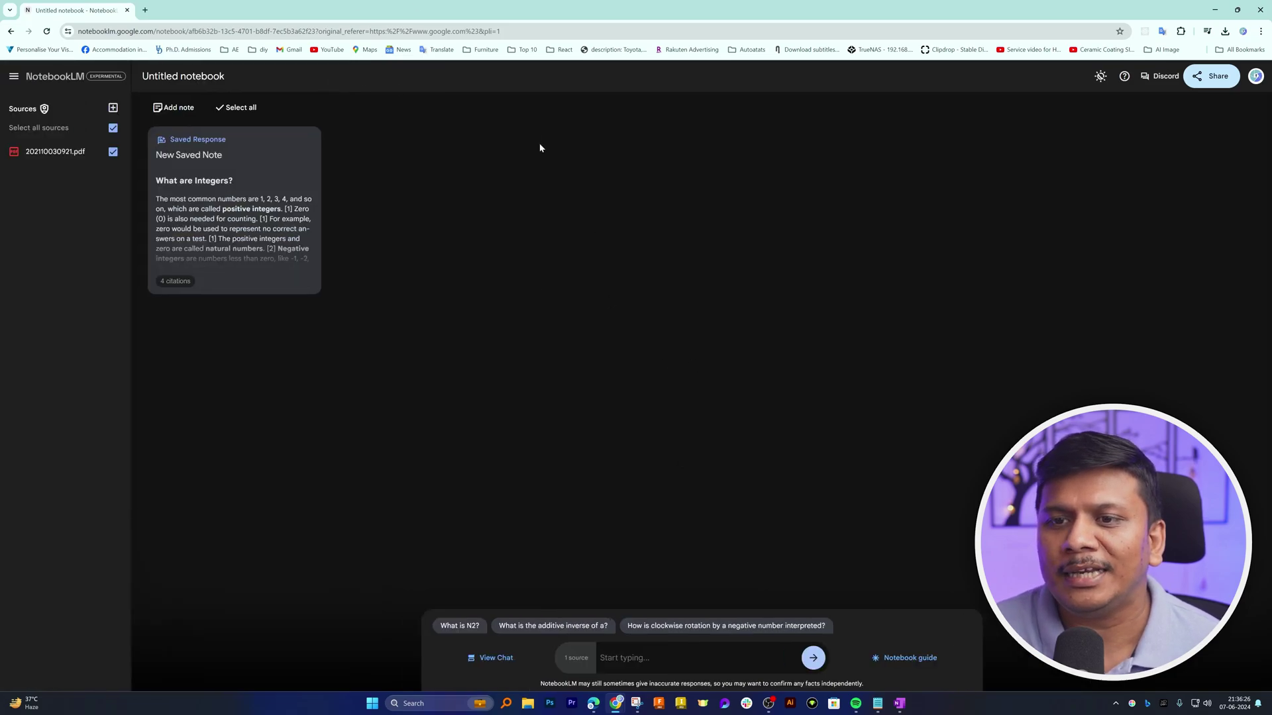
pyautogui.click(70, 77)
pyautogui.click(483, 199)
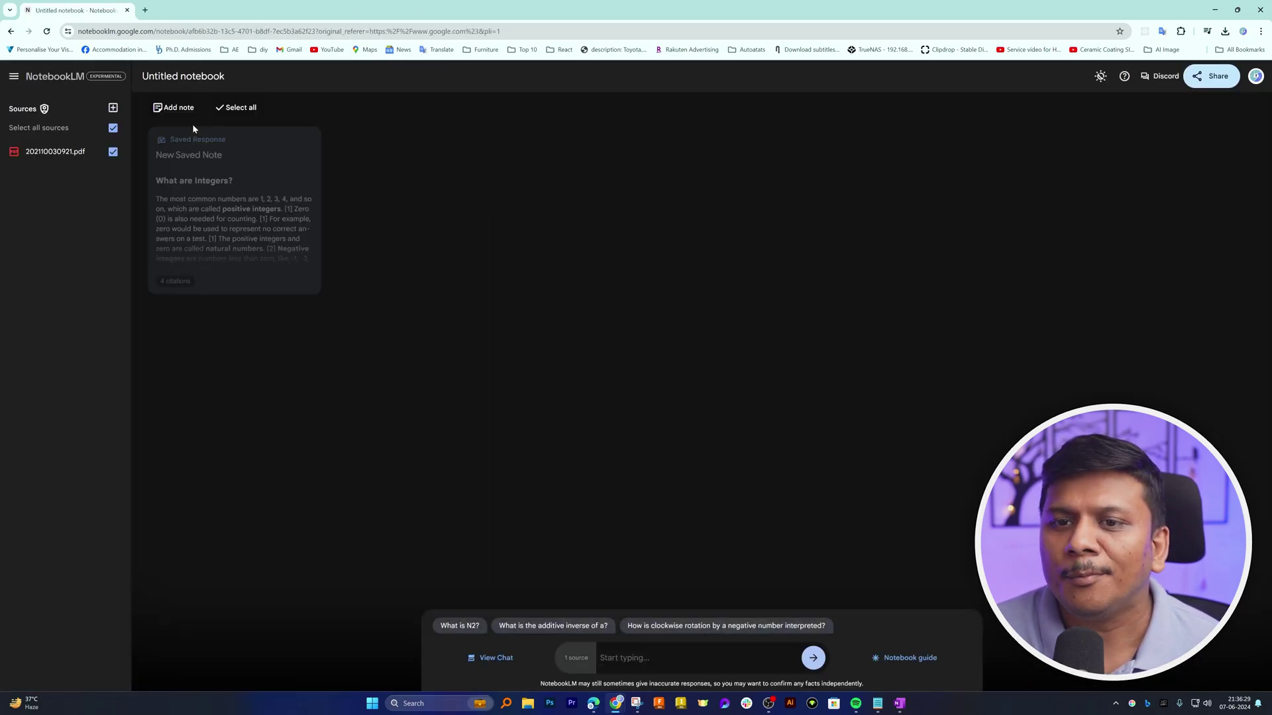
pyautogui.click(255, 193)
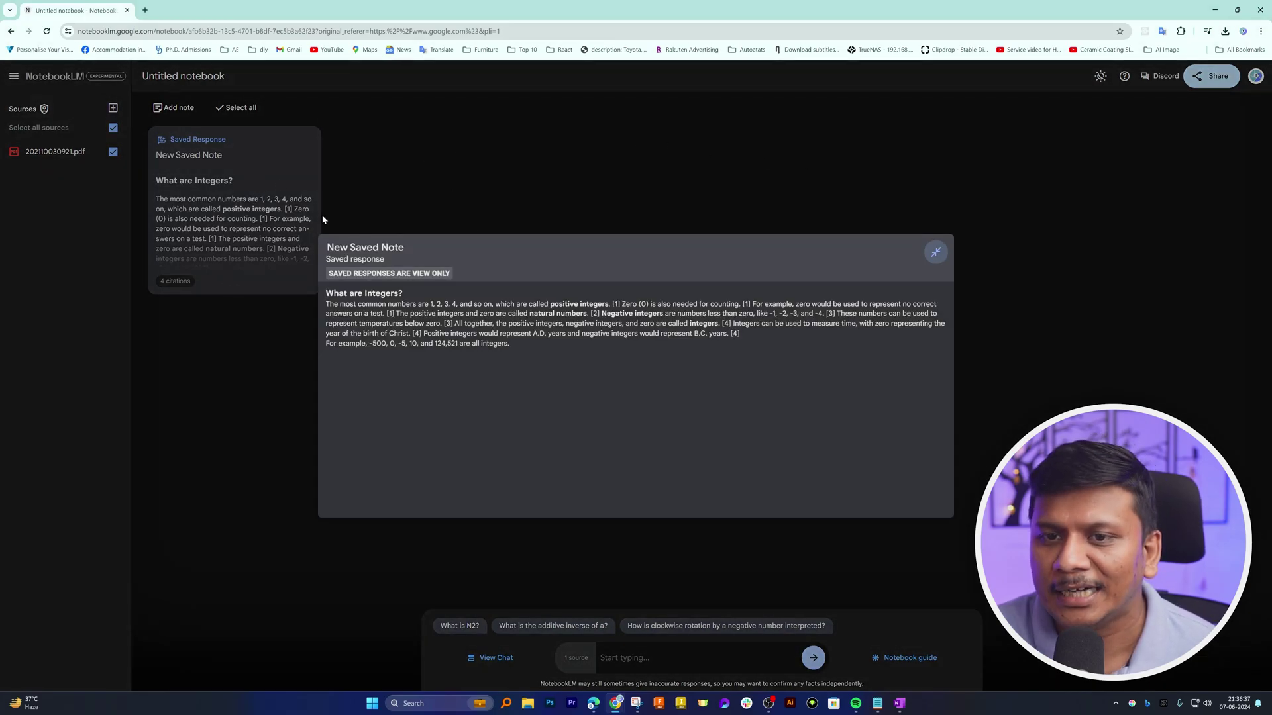
# Step: Collapse the saved note, then add a New Note and open it for editing
pyautogui.click(935, 252)
pyautogui.click(174, 107)
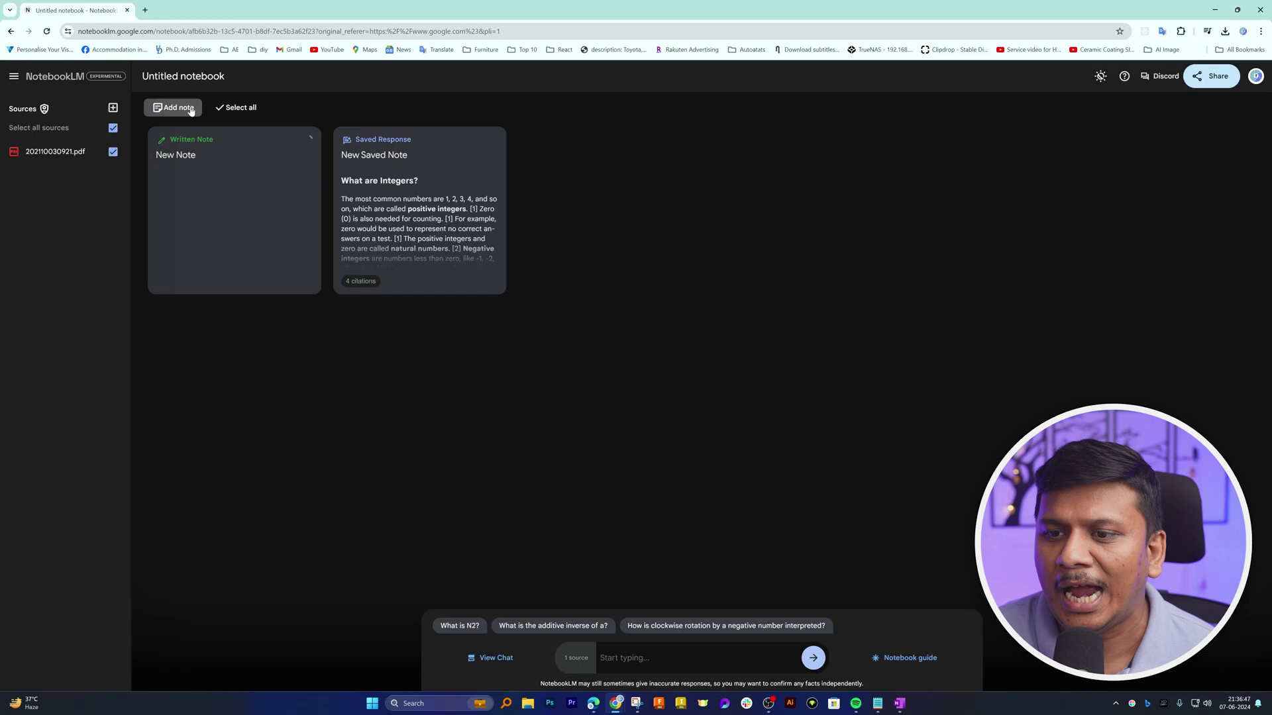
pyautogui.click(206, 169)
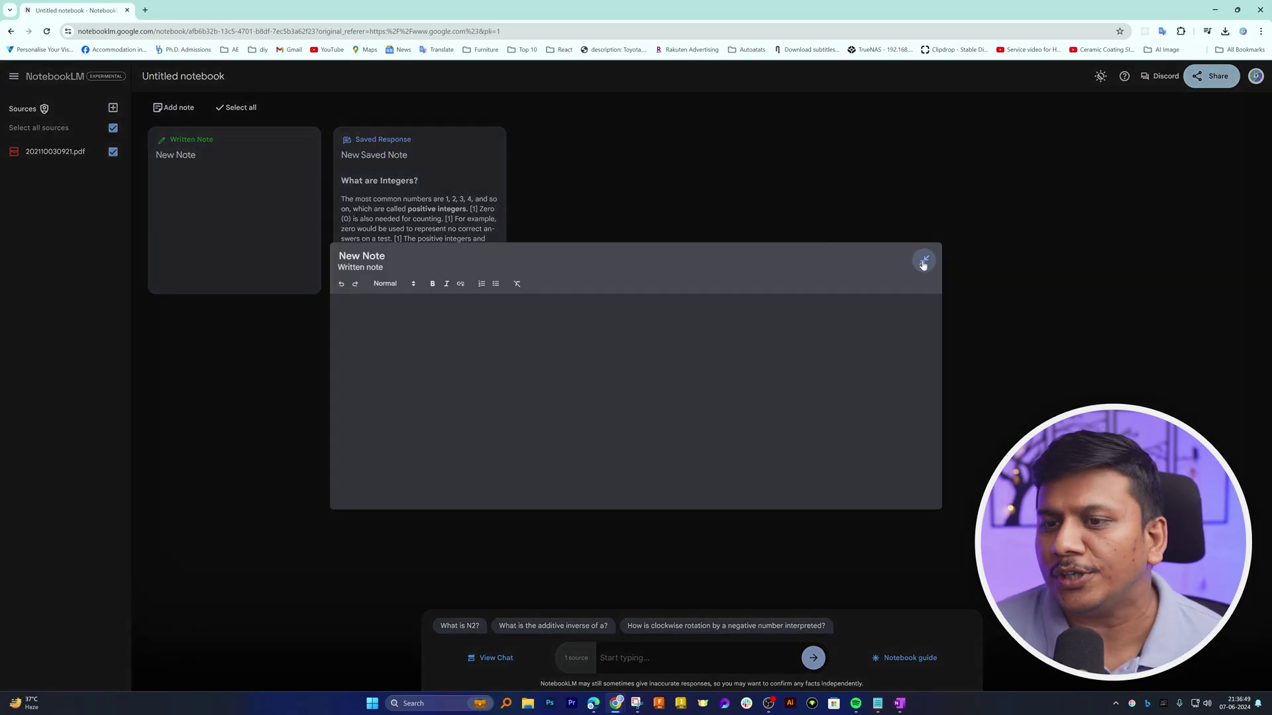